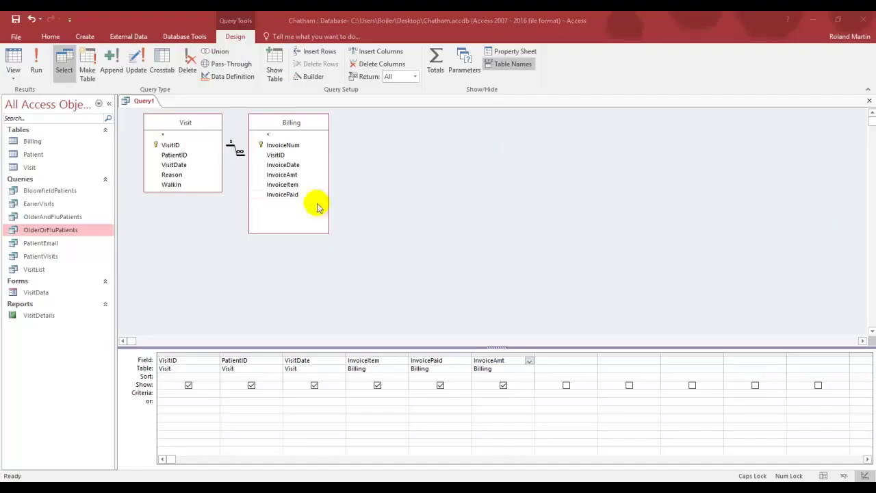
# Set the criterion of the InvoicePaid column to "No" in quotation marks and hide that column from the query results.
pyautogui.click(433, 400)
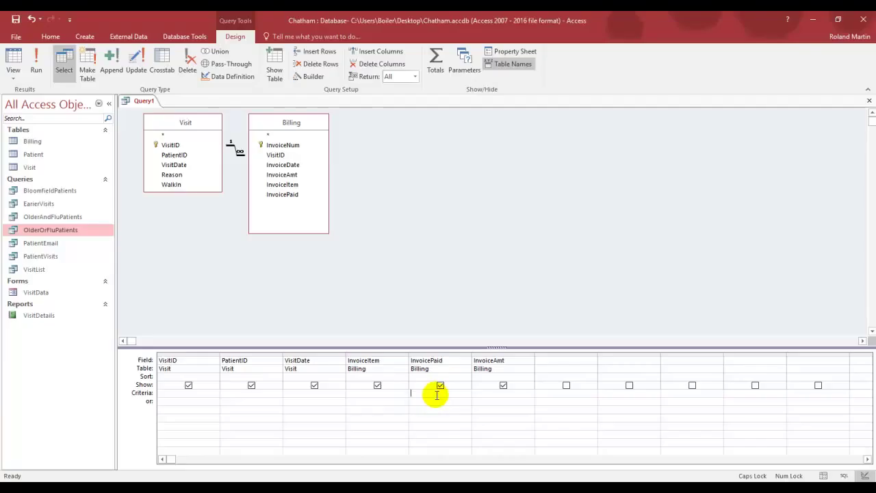
pyautogui.write('no')
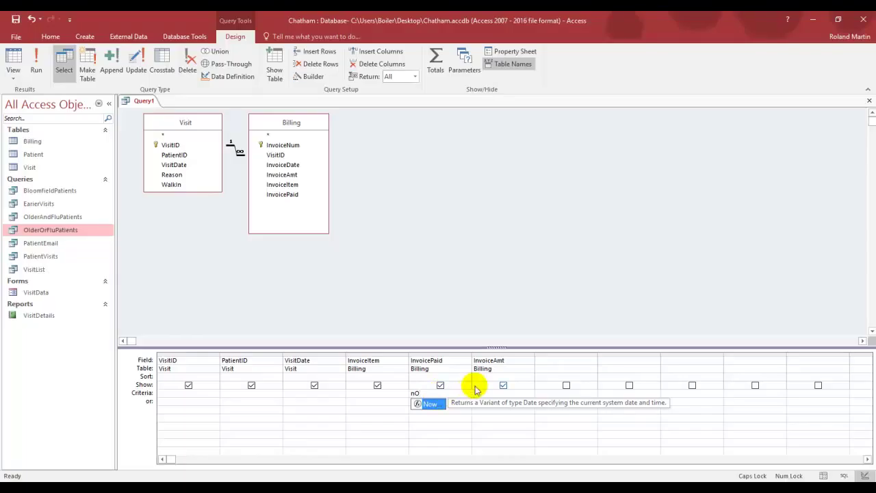
pyautogui.press('Tab')
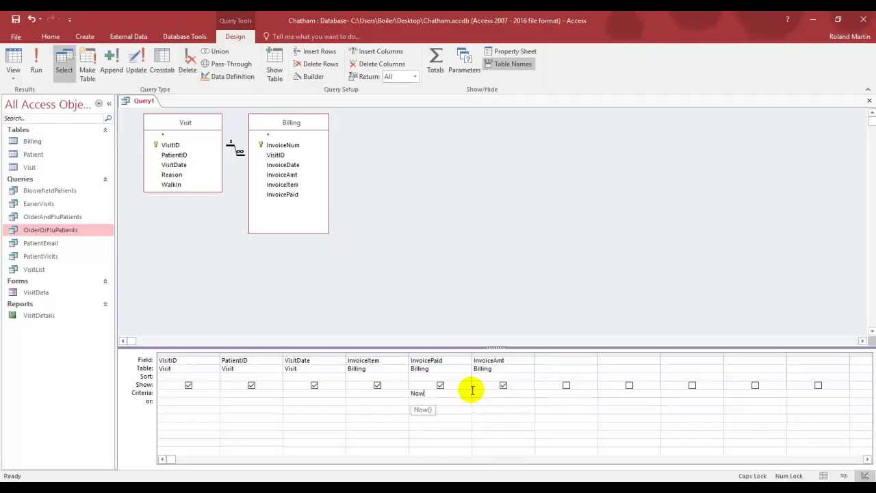
pyautogui.press('BackSpace')
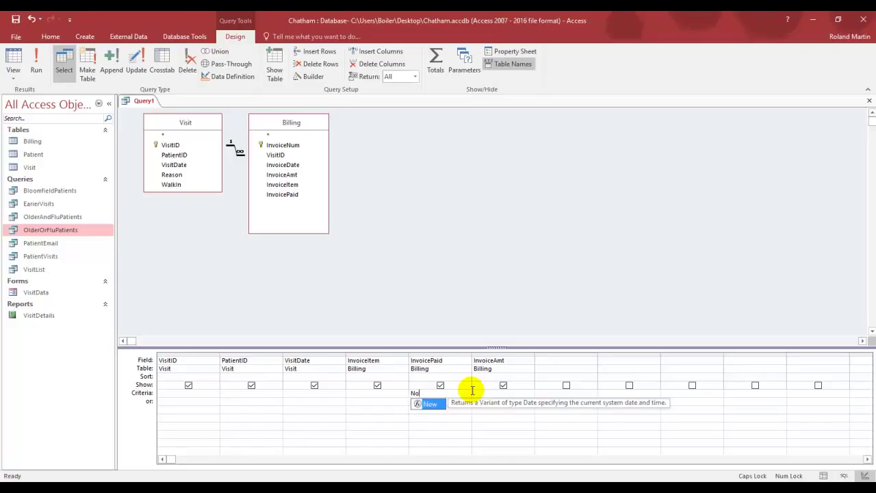
pyautogui.press('Escape')
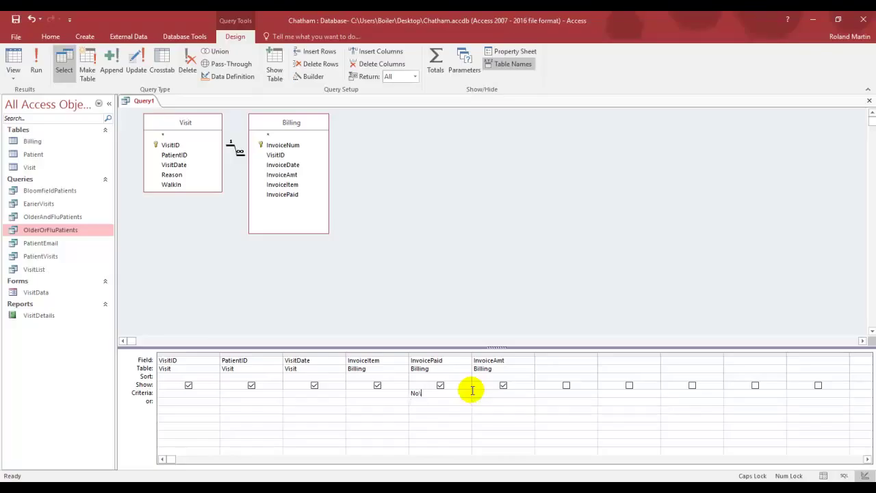
pyautogui.press('BackSpace')
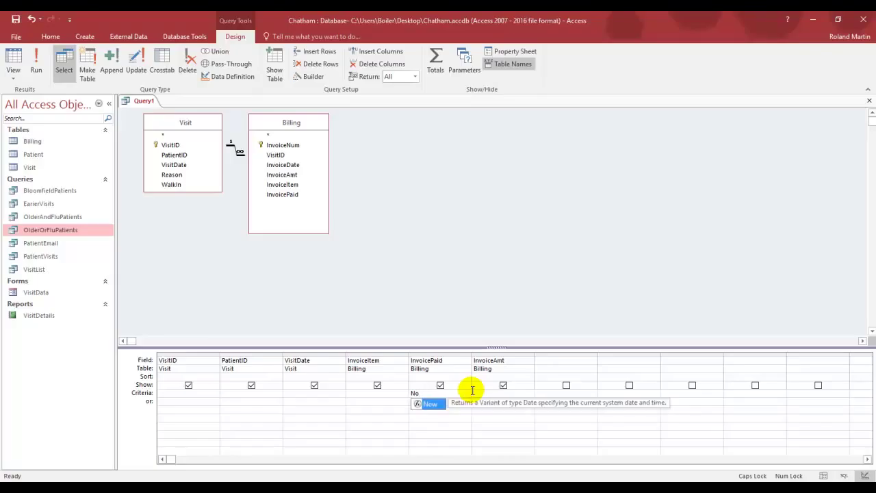
pyautogui.write('w(')
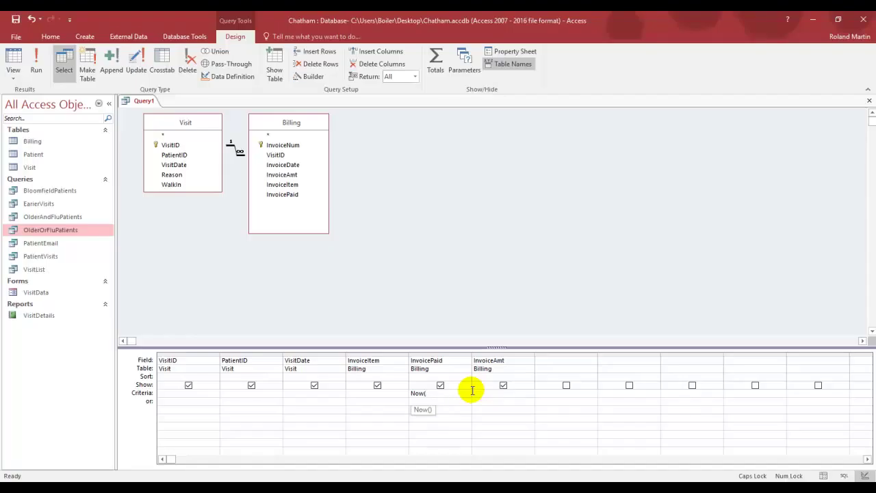
pyautogui.press('BackSpace')
pyautogui.press('BackSpace')
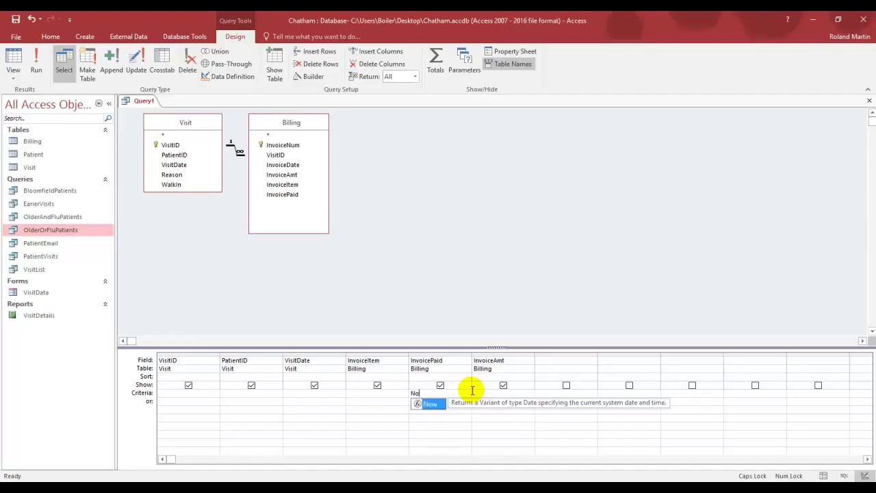
pyautogui.write("'")
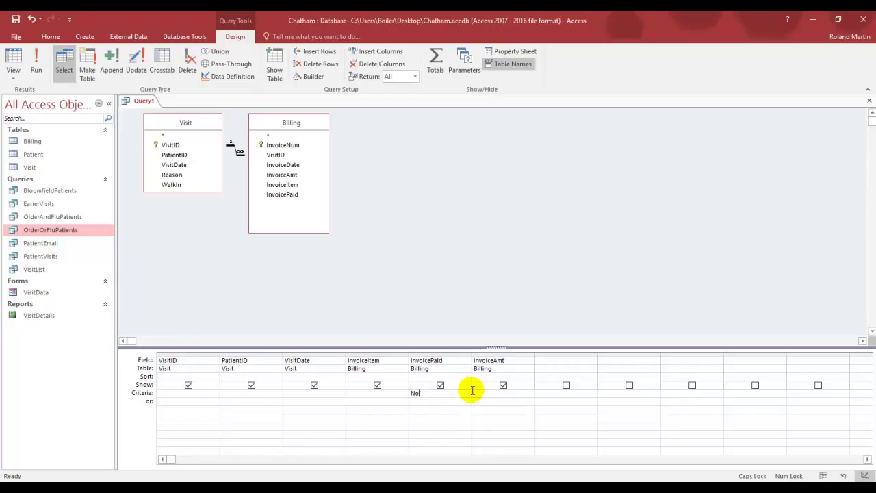
pyautogui.press('Return')
pyautogui.press('Return')
pyautogui.press('Home')
pyautogui.write("'")
pyautogui.press('End')
pyautogui.click(472, 391)
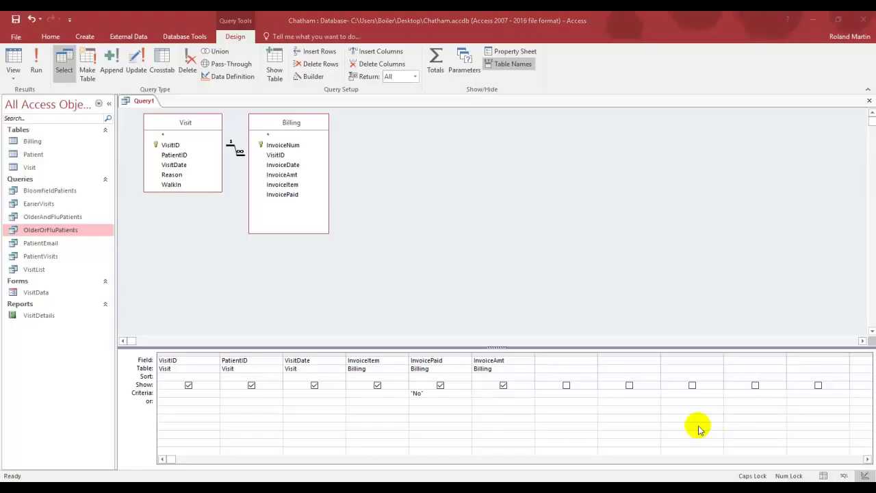
pyautogui.click(440, 385)
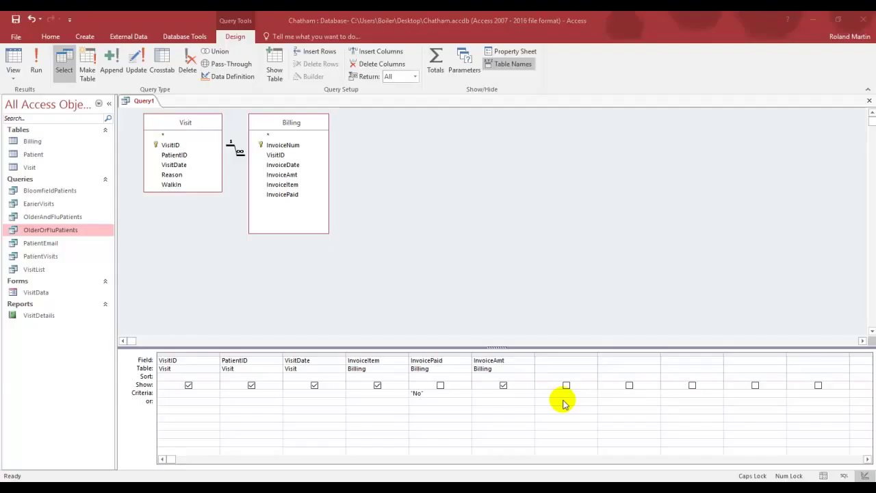
# Save the query as UnpaidInvoiceLateFee.
pyautogui.click(16, 20)
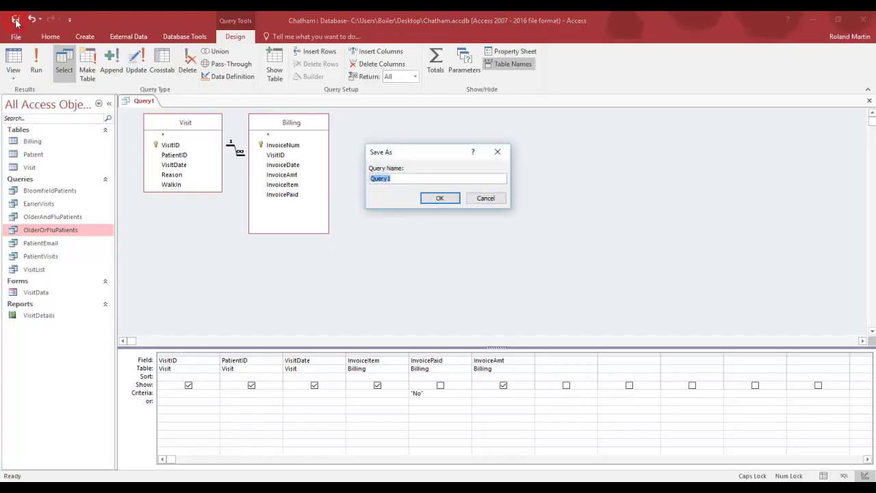
pyautogui.write('UnpaidInvoiceLateFee')
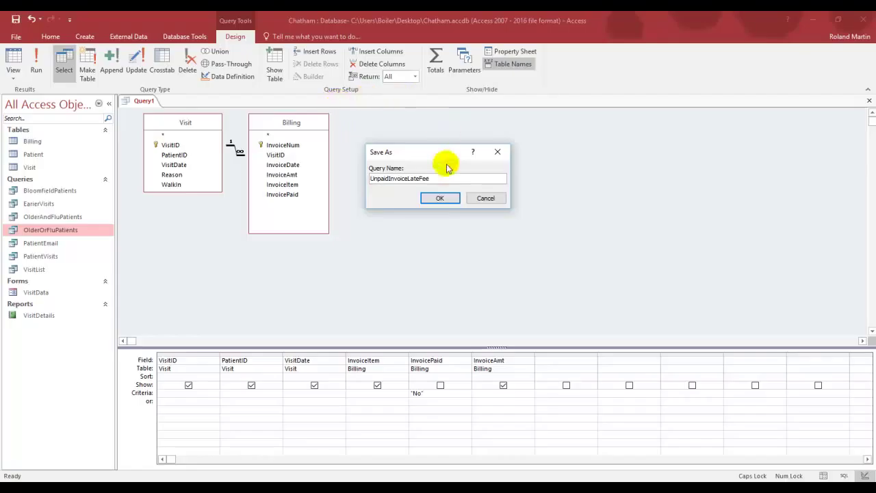
pyautogui.click(443, 199)
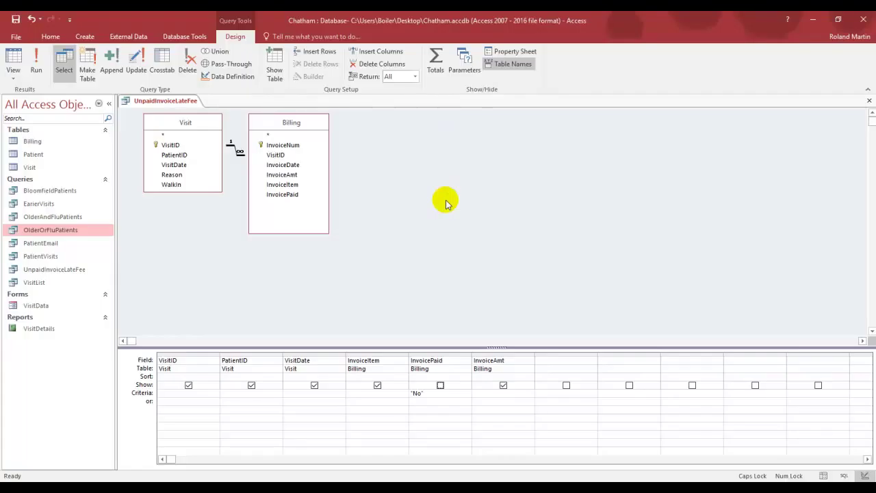
# Build a calculated field in the first empty column with the Expression Builder, using the expression [InvoiceAmt] *.02.
pyautogui.click(544, 359)
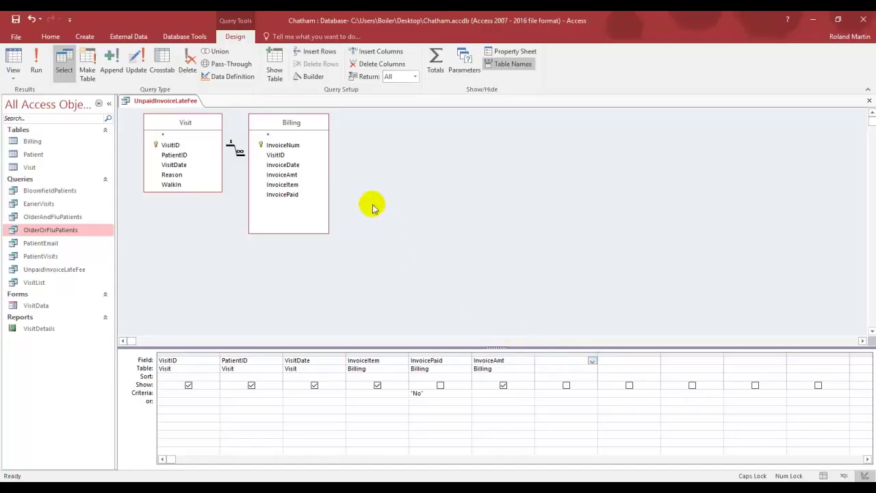
pyautogui.click(314, 77)
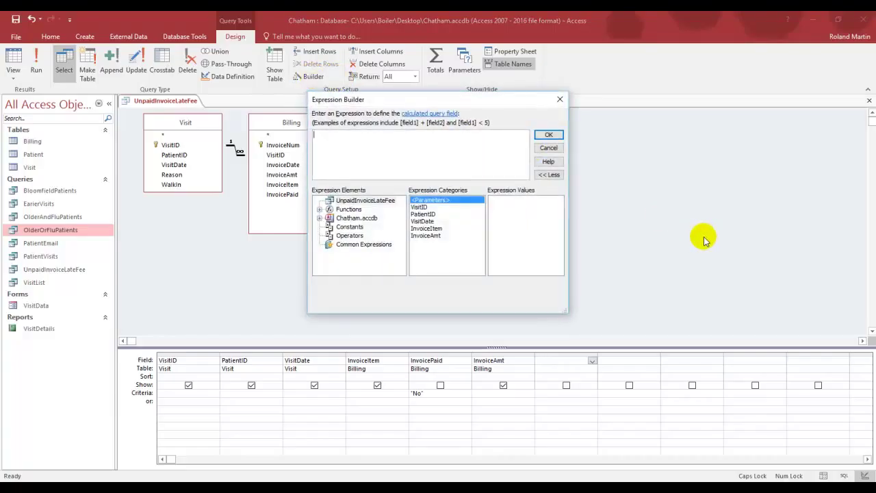
pyautogui.click(710, 267)
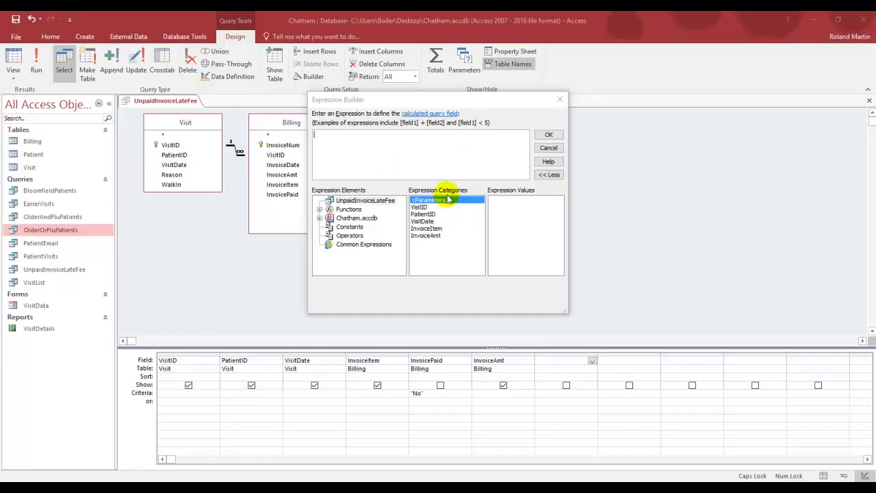
pyautogui.doubleClick(436, 235)
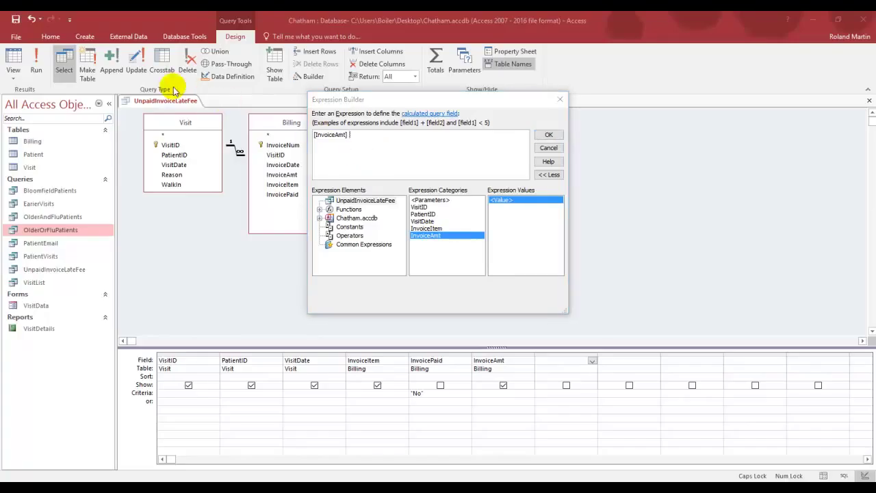
pyautogui.click(365, 134)
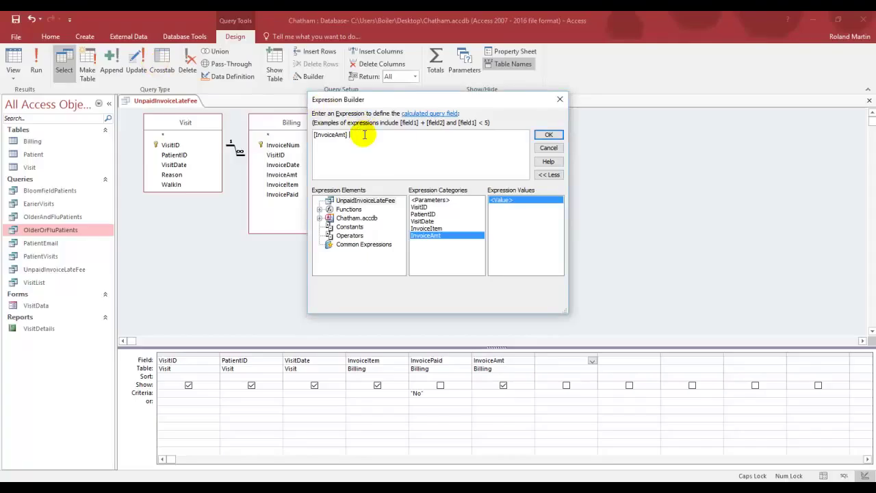
pyautogui.write('*')
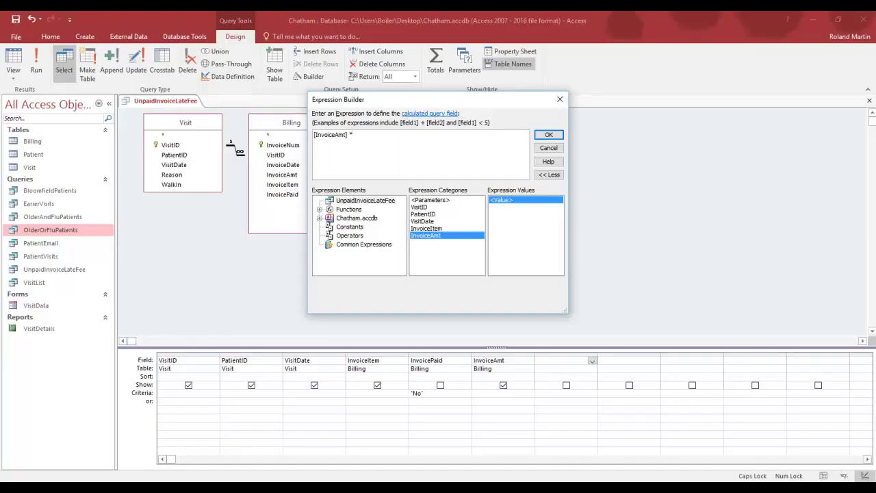
pyautogui.write('.02')
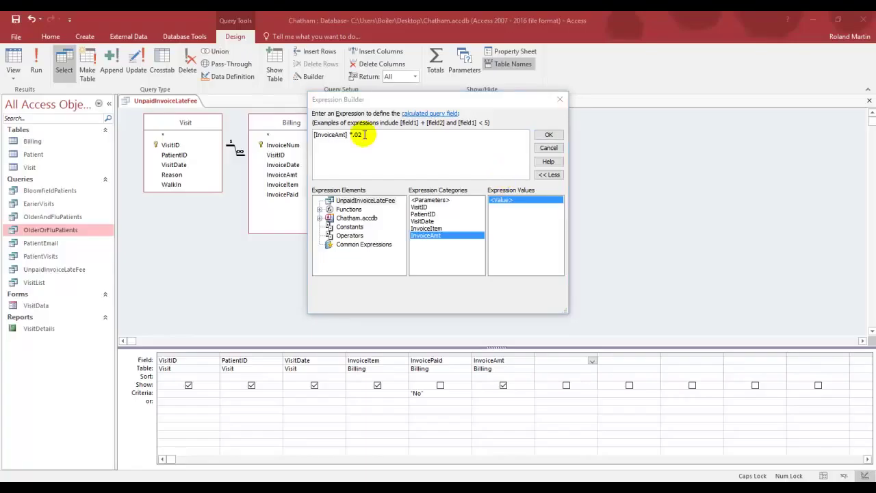
pyautogui.click(548, 135)
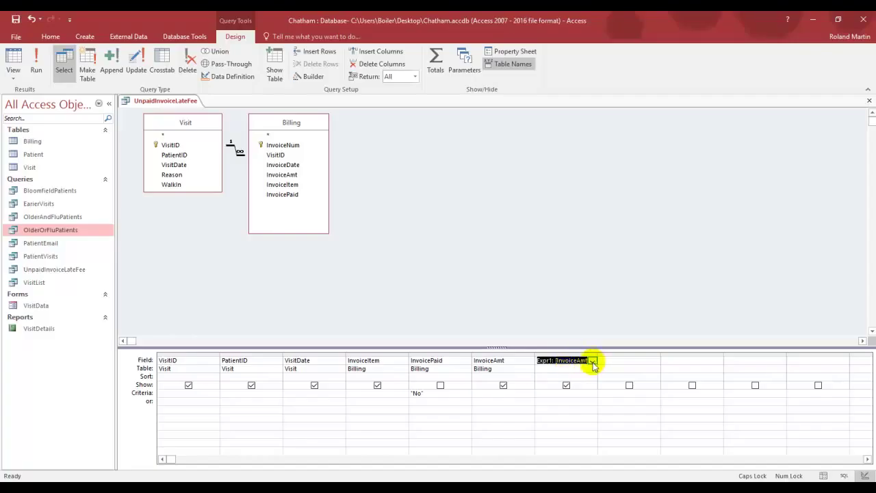
# Rename the calculated field from Expr1 to LateFee, keeping its expression.
pyautogui.click(556, 360)
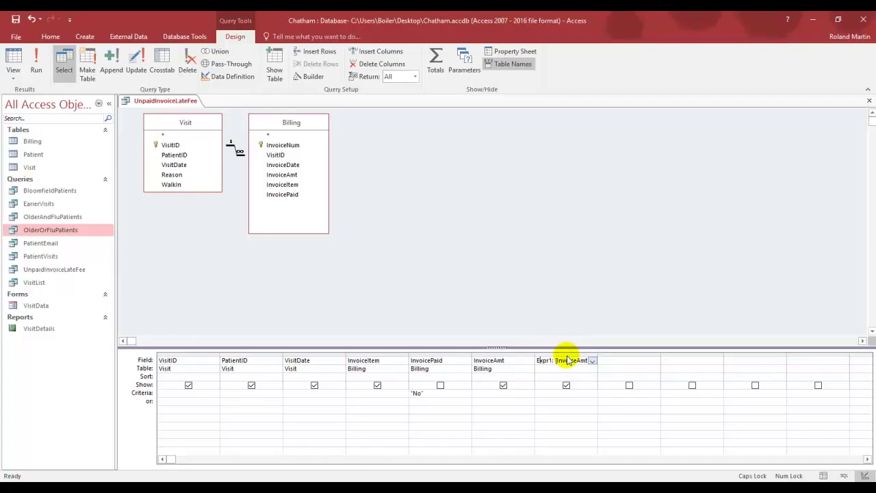
pyautogui.hotkey('shift', 'Tab')
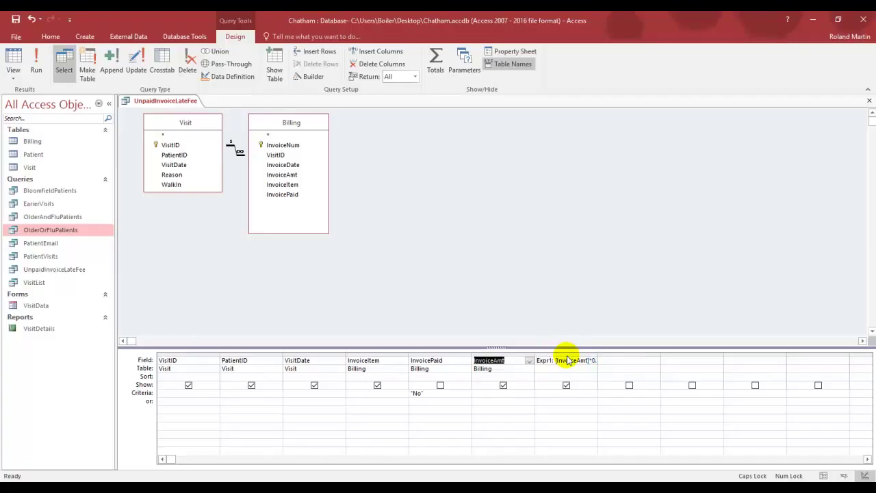
pyautogui.press('Tab')
pyautogui.press('Left')
pyautogui.press('Right')
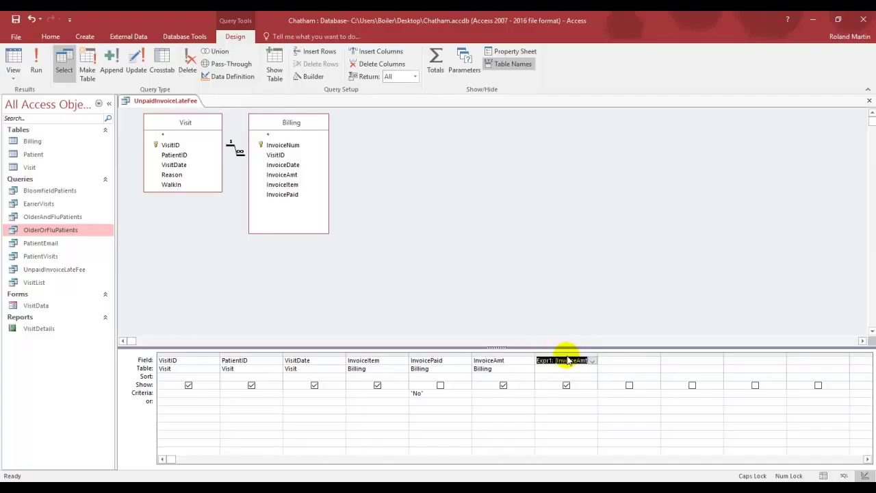
pyautogui.press('F2')
pyautogui.press('Left')
pyautogui.press('Left')
pyautogui.press('Left')
pyautogui.press('Left')
pyautogui.press('Left')
pyautogui.press('Left')
pyautogui.hotkey('shift', 'Right')
pyautogui.hotkey('shift', 'Right')
pyautogui.hotkey('shift', 'Right')
pyautogui.hotkey('shift', 'Right')
pyautogui.hotkey('shift', 'Right')
pyautogui.write('IAT')
pyautogui.press('End')
pyautogui.press('capslock')
pyautogui.press('BackSpace')
pyautogui.press('Home')
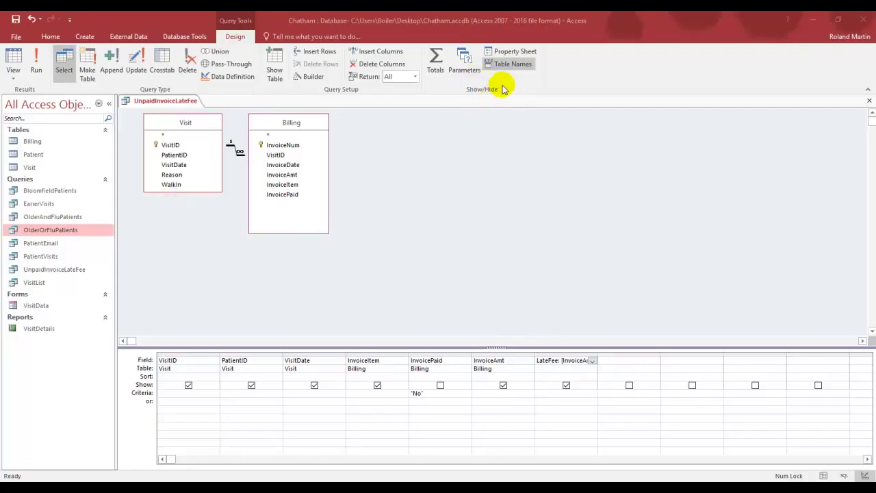
# Set the caption property of the LateFee field to Late Fee.
pyautogui.click(516, 52)
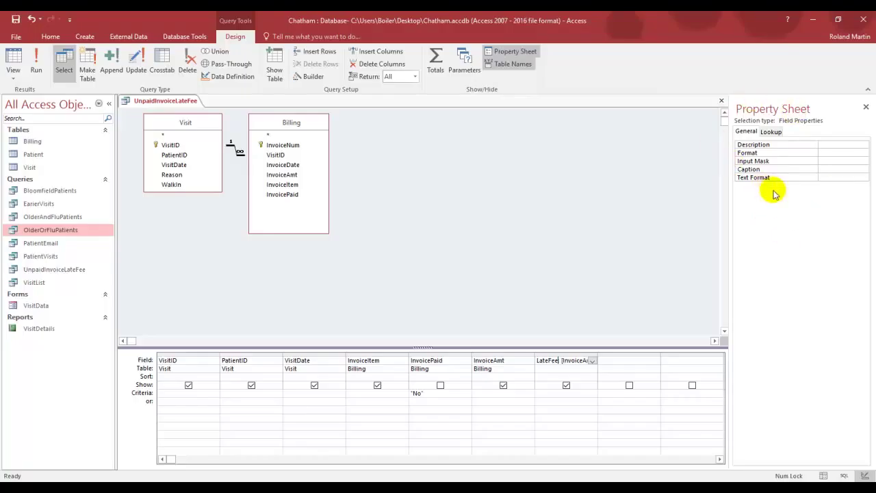
pyautogui.click(837, 171)
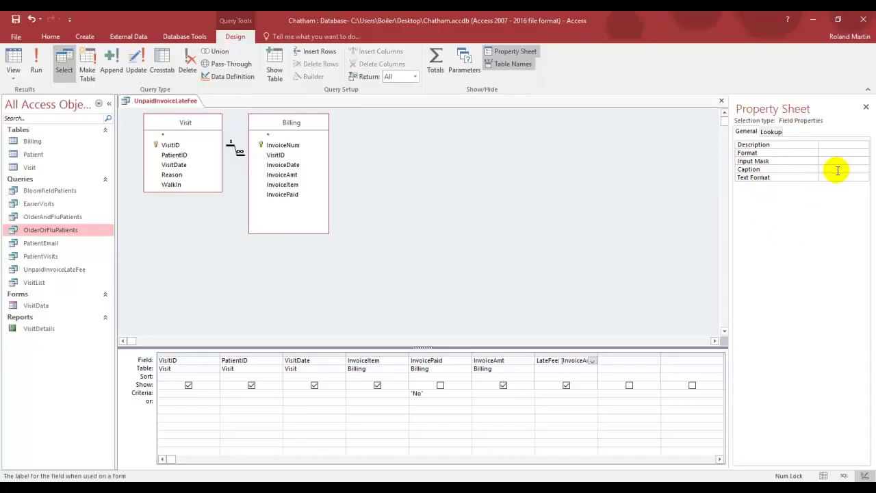
pyautogui.write('L')
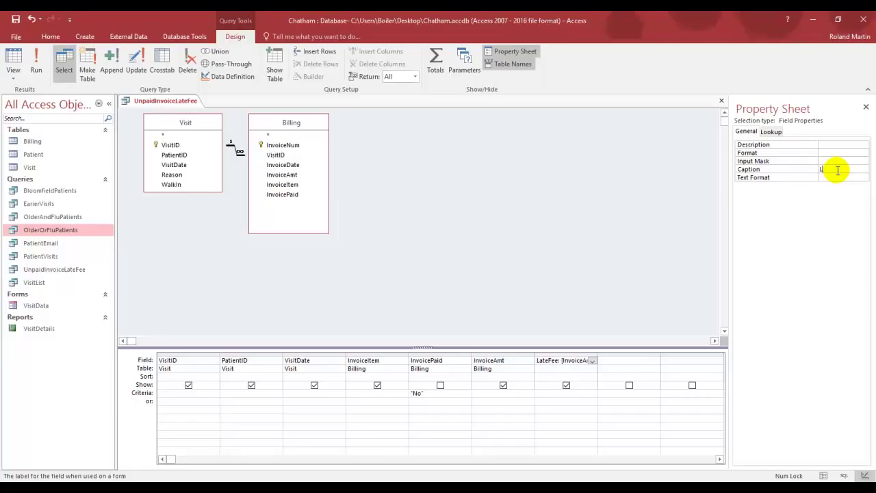
pyautogui.write('ate Fee')
pyautogui.press('Return')
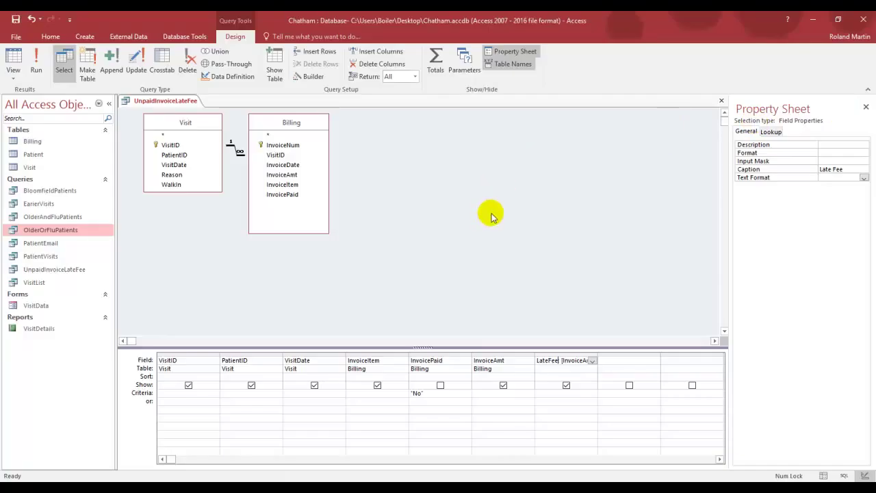
# Run the query, correcting the InvoicePaid criterion to No without quotation marks.
pyautogui.click(37, 66)
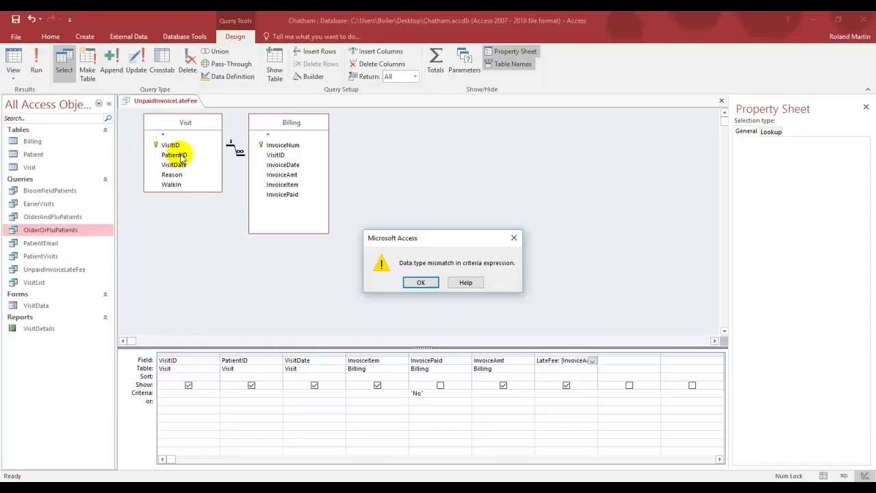
pyautogui.press('Return')
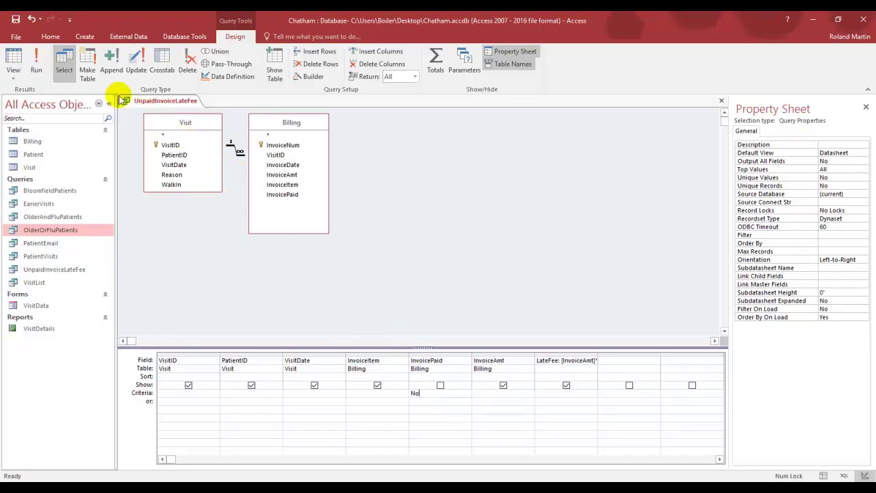
pyautogui.click(37, 62)
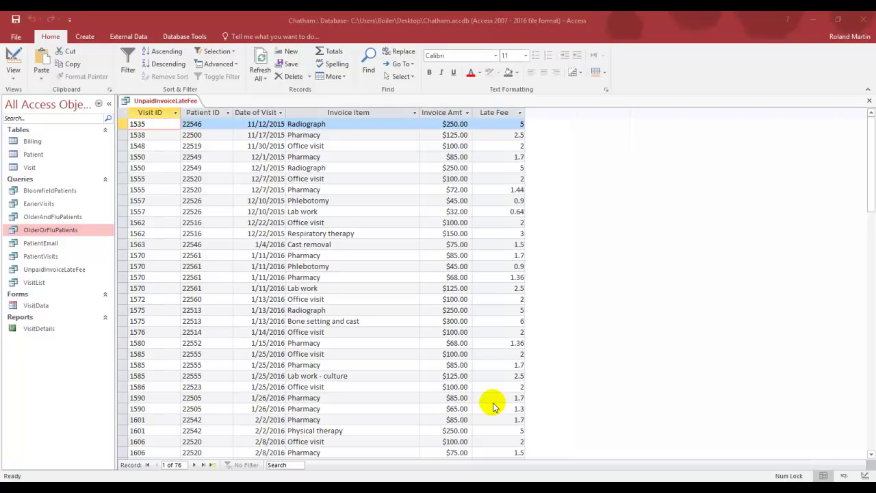
# Return to the query design, set the LateFee field's format to Currency and close its properties.
pyautogui.click(12, 61)
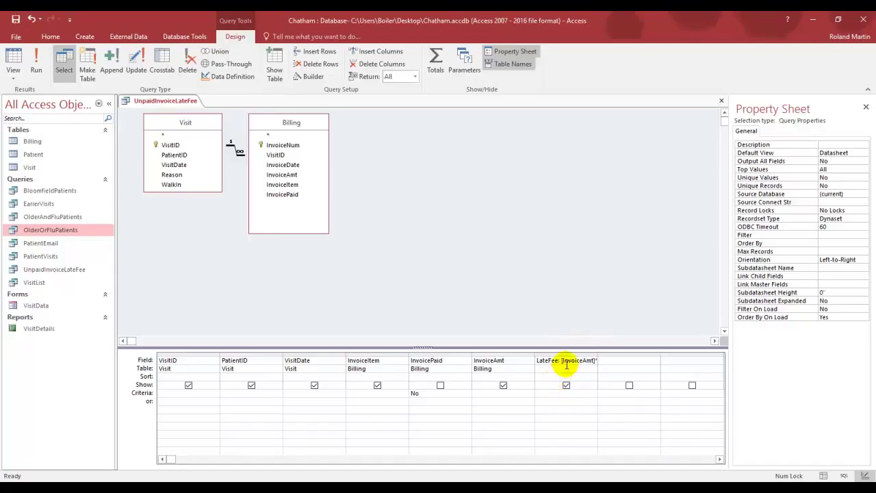
pyautogui.click(545, 361)
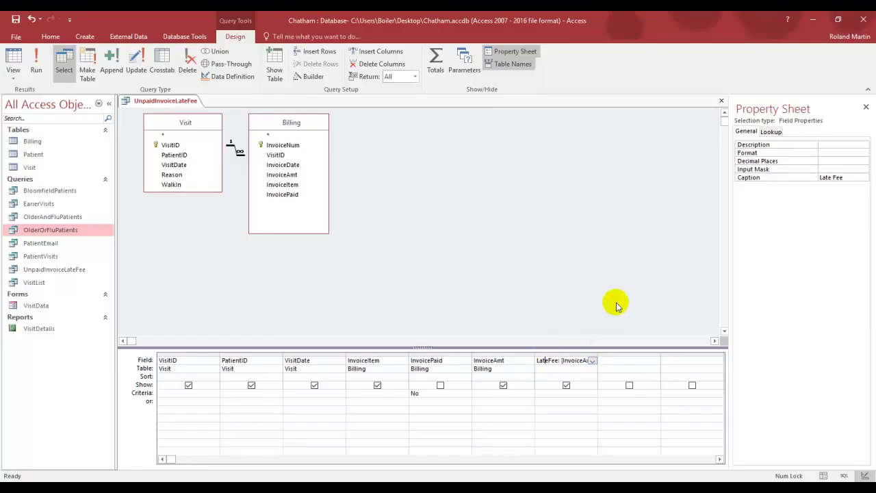
pyautogui.click(828, 153)
pyautogui.click(864, 153)
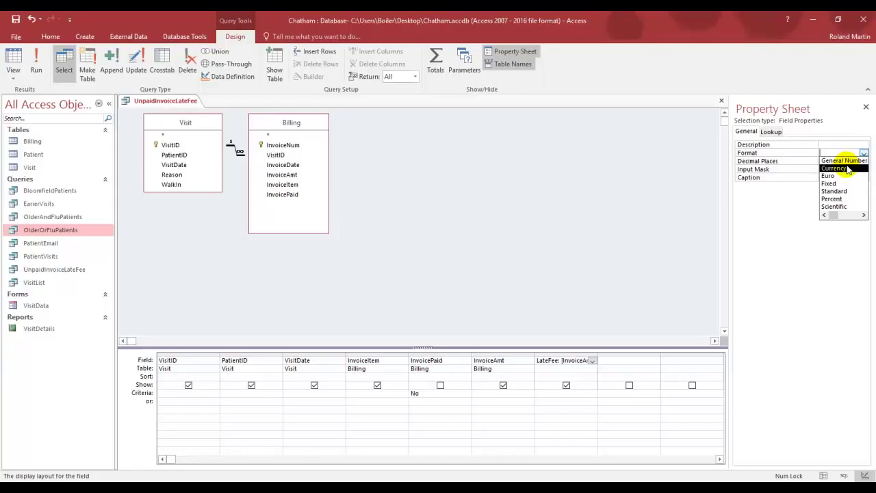
pyautogui.click(846, 169)
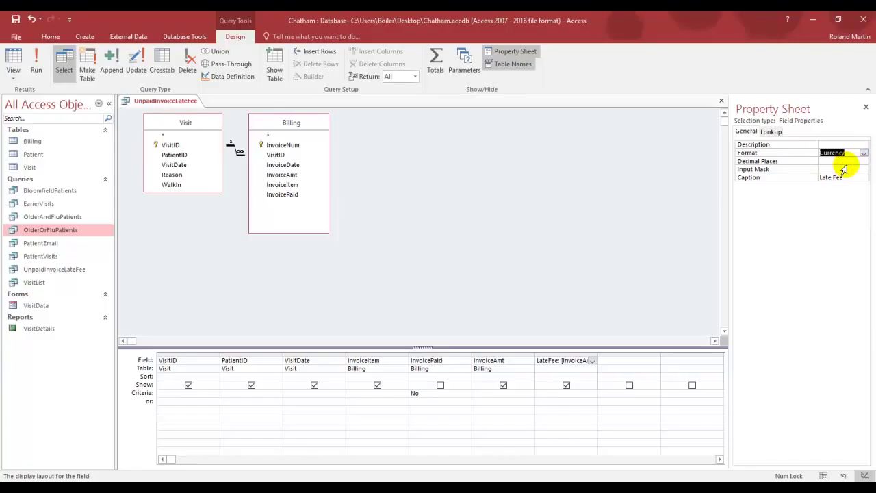
pyautogui.click(867, 109)
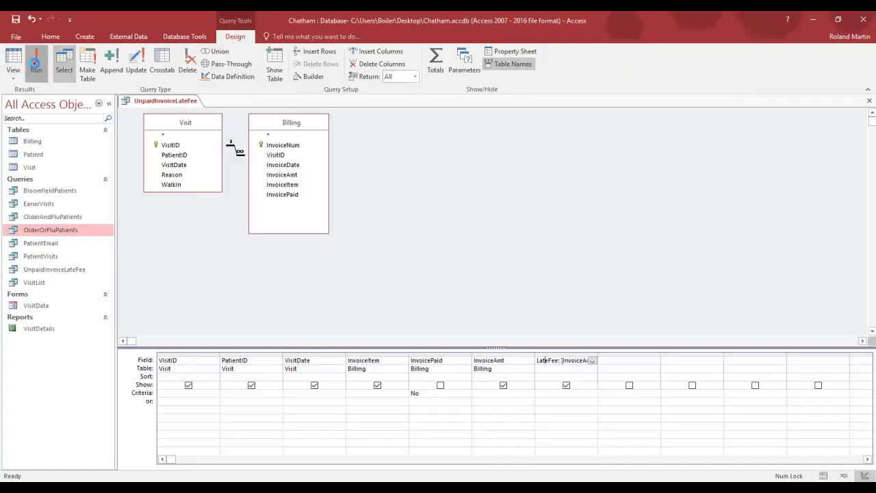
# Run the UnpaidInvoiceLateFee query with the formatted late fee, and save and close it.
pyautogui.click(35, 64)
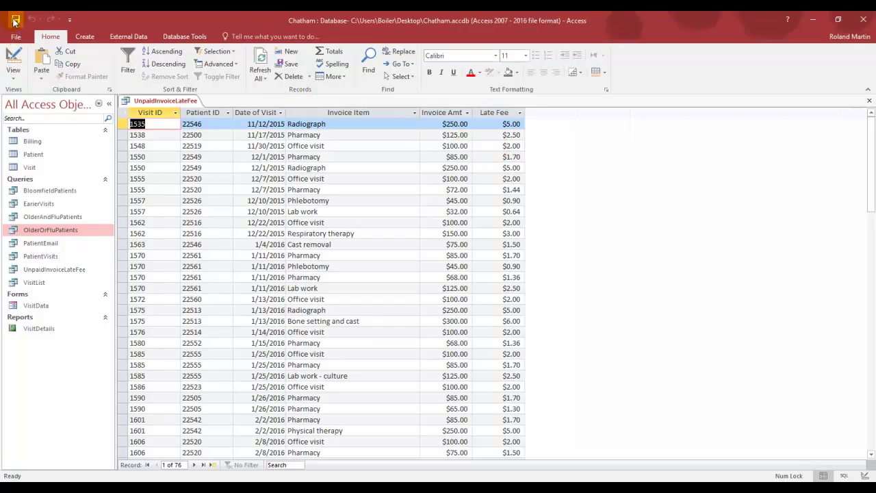
pyautogui.click(870, 102)
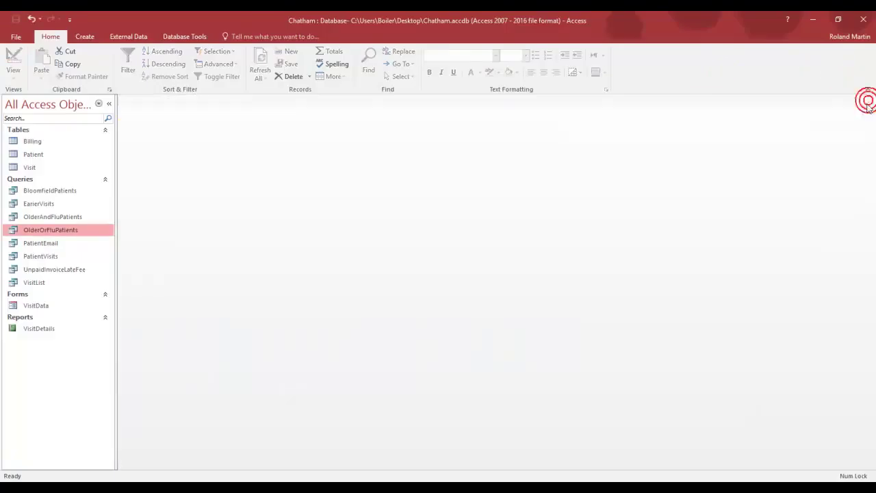